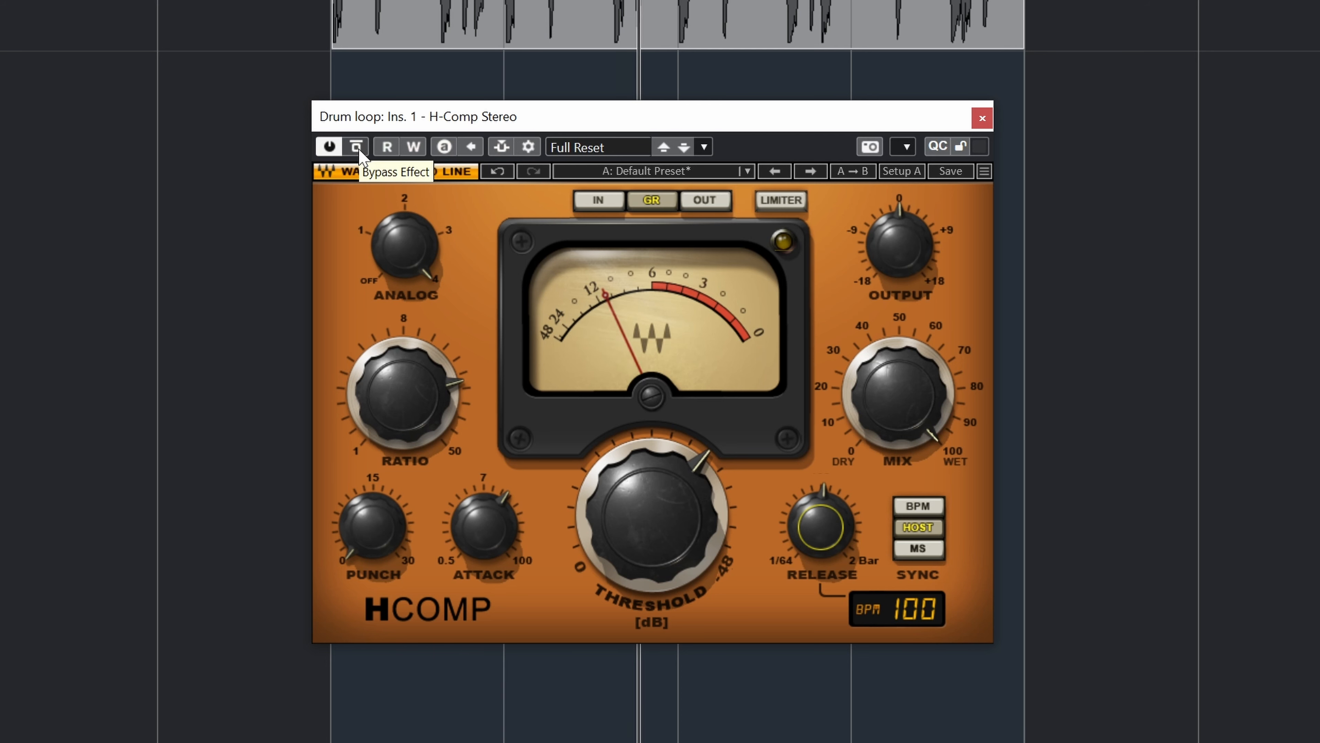
Step: Set the H-Comp attack to 36.0 and compare the drum loop with the compressor bypassed and active
click(356, 147)
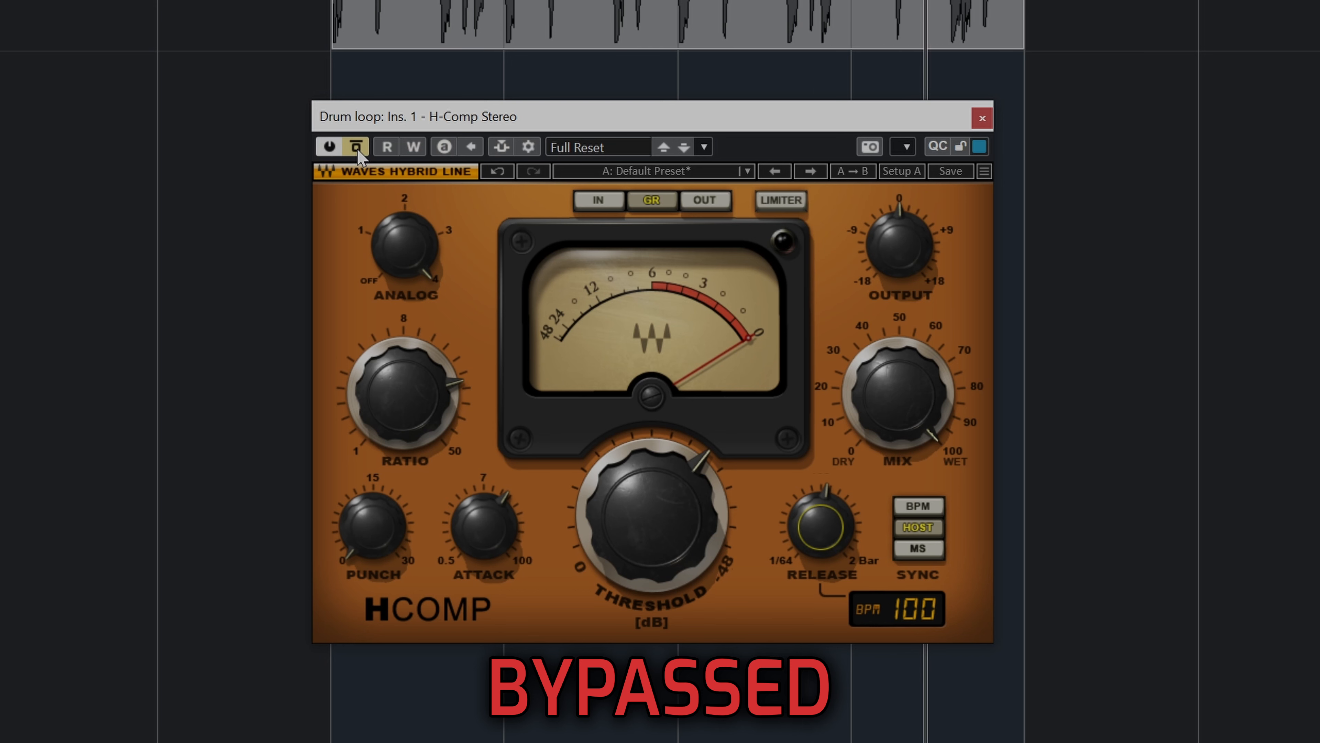
click(357, 147)
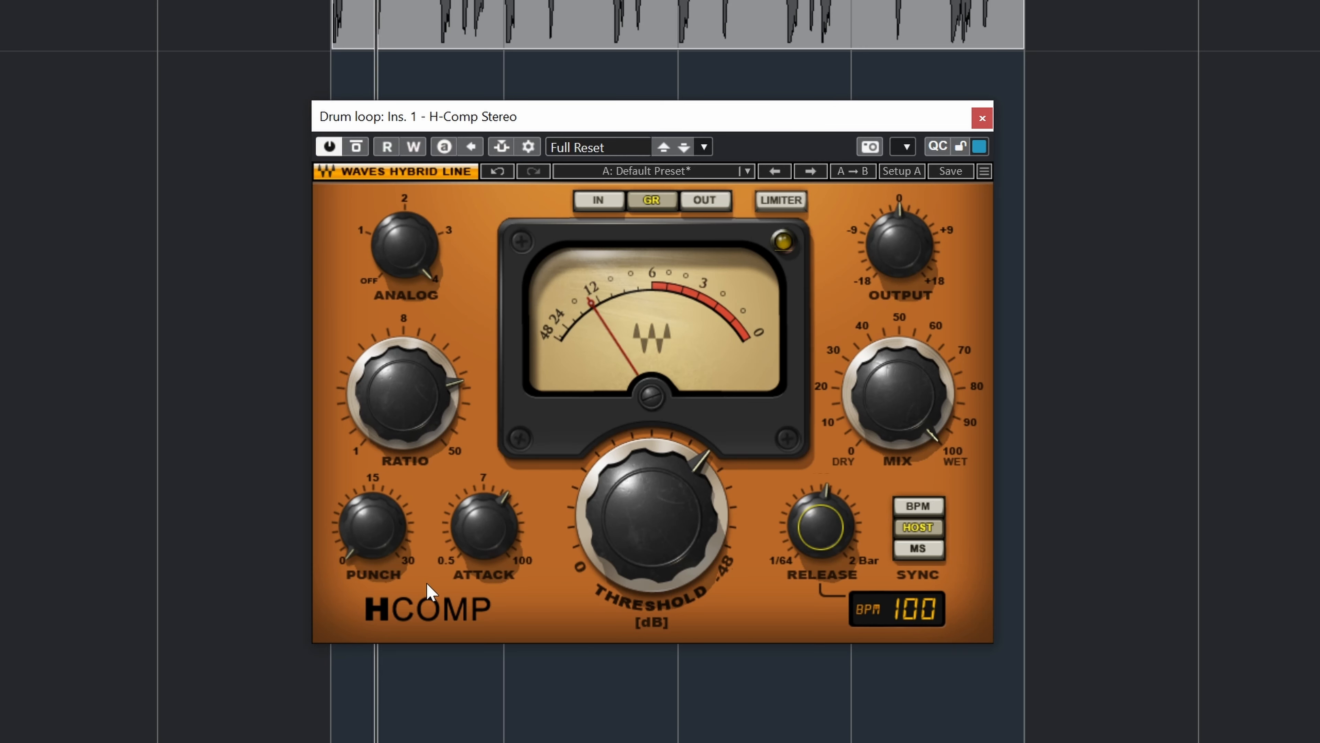
mouse_move(502, 549)
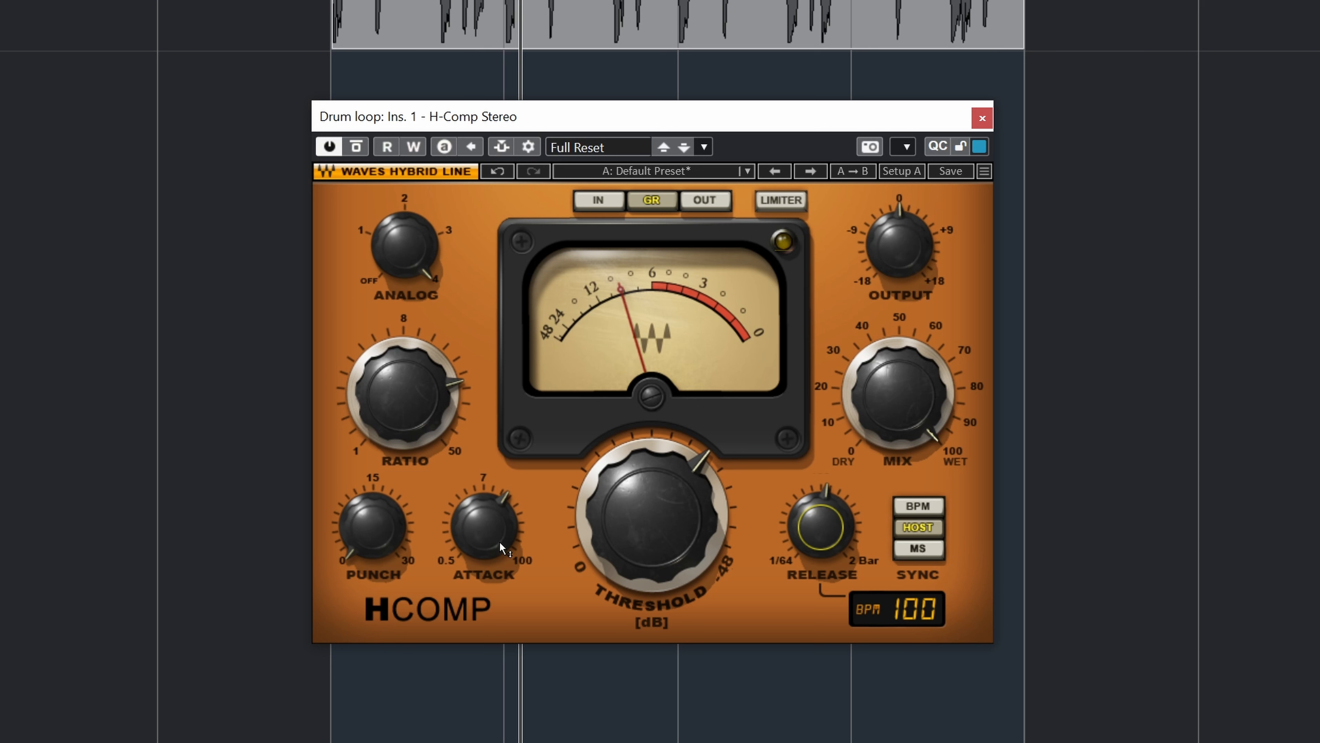
drag(501, 548, 502, 507)
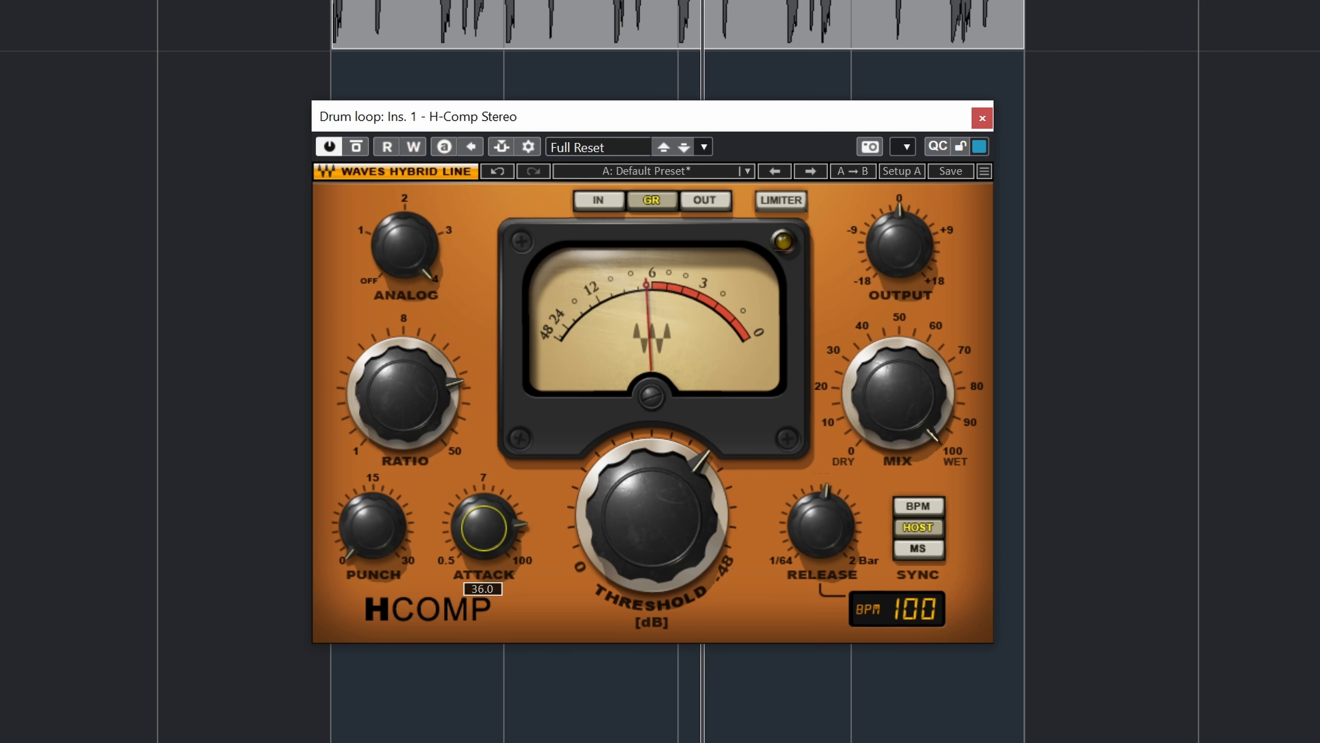
click(356, 151)
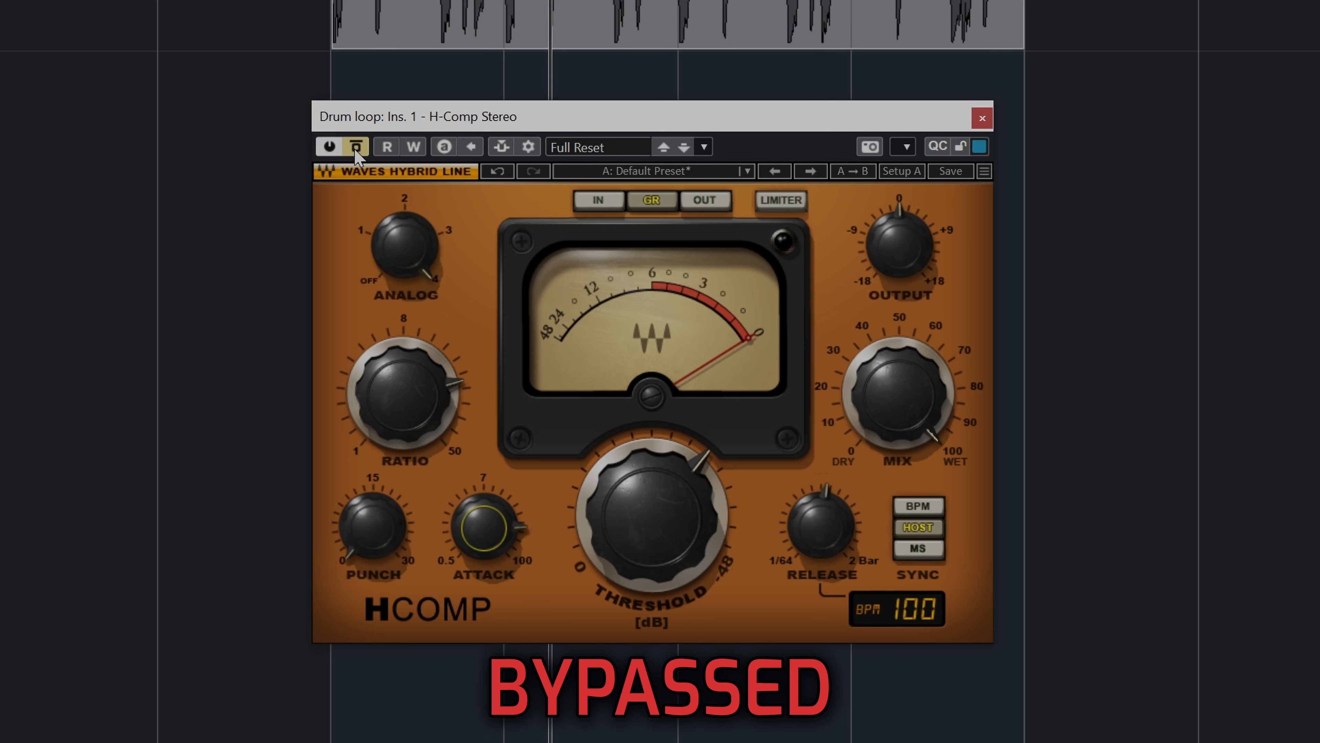
click(355, 149)
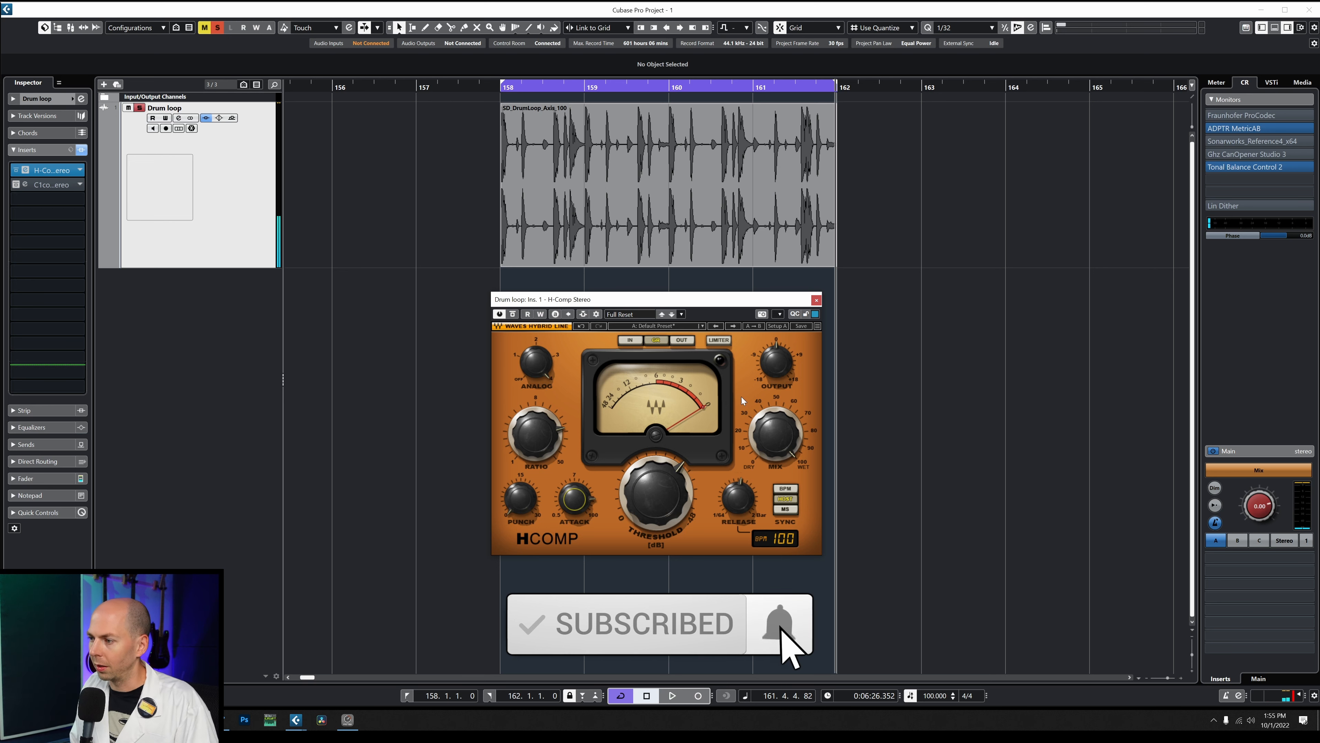
Step: Close the H-Comp window and switch the drum loop's active insert from H-Comp to C1 comp
click(816, 300)
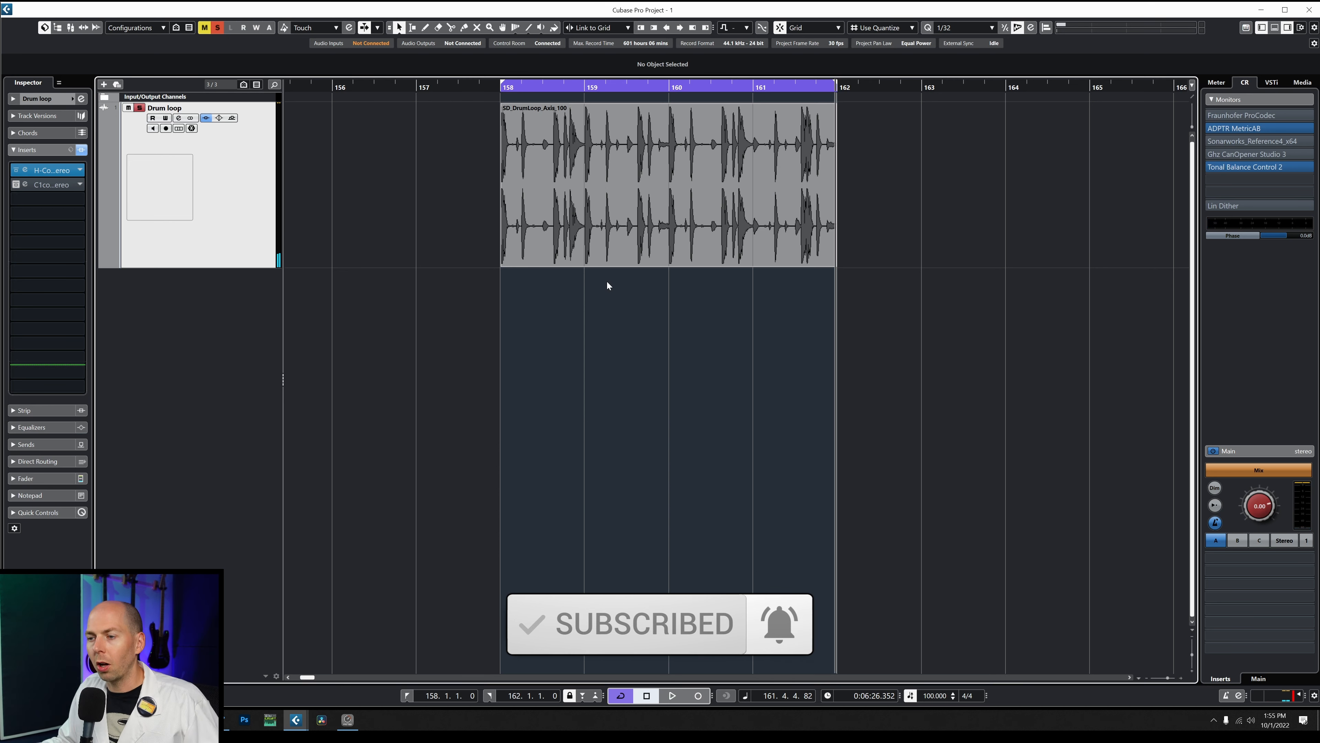
click(15, 172)
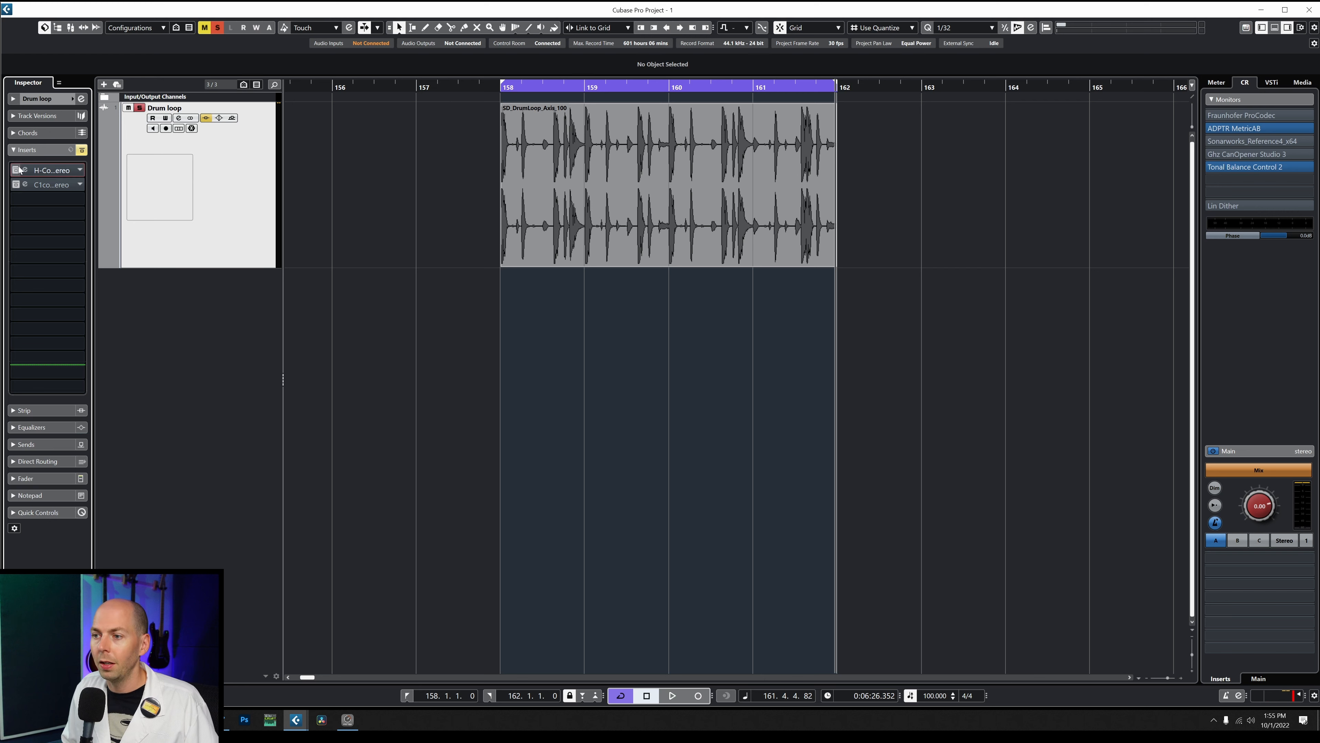
click(27, 185)
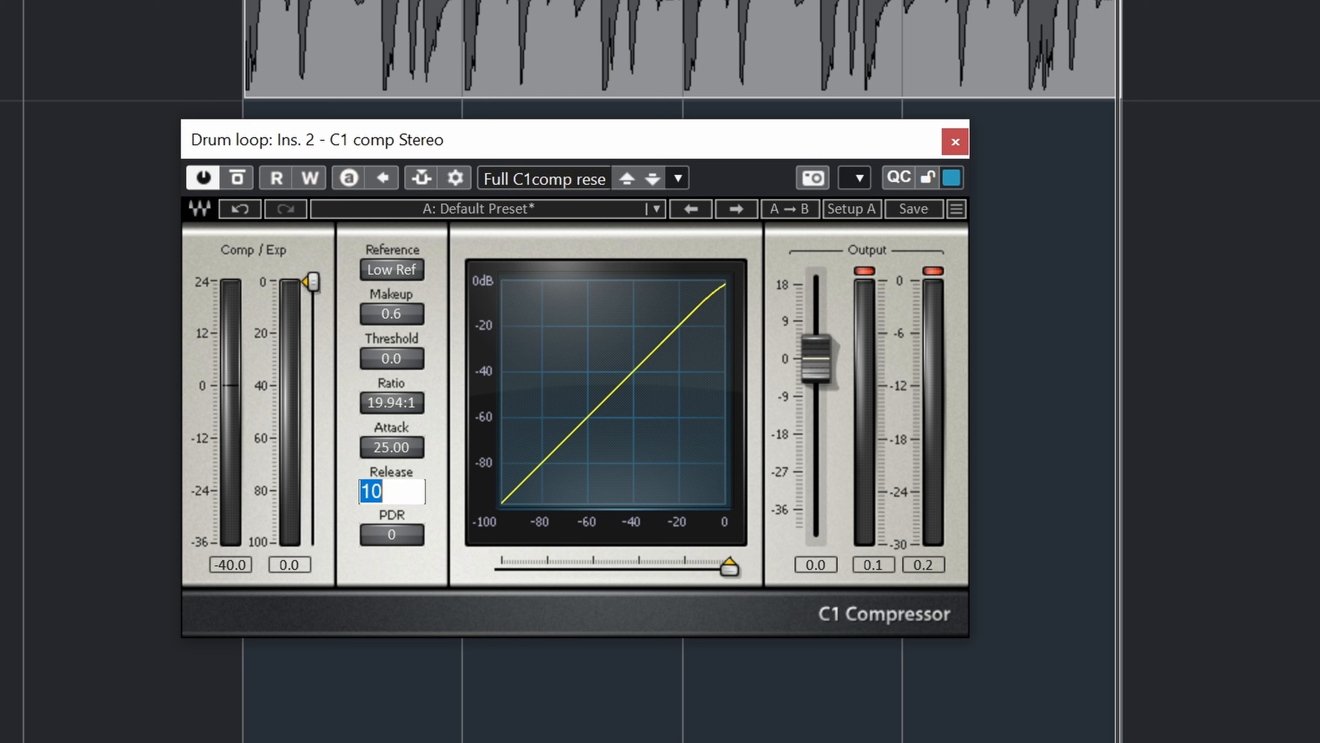
Step: Set the C1 Compressor's release to 303 and start playback of the drum loop
key(Return)
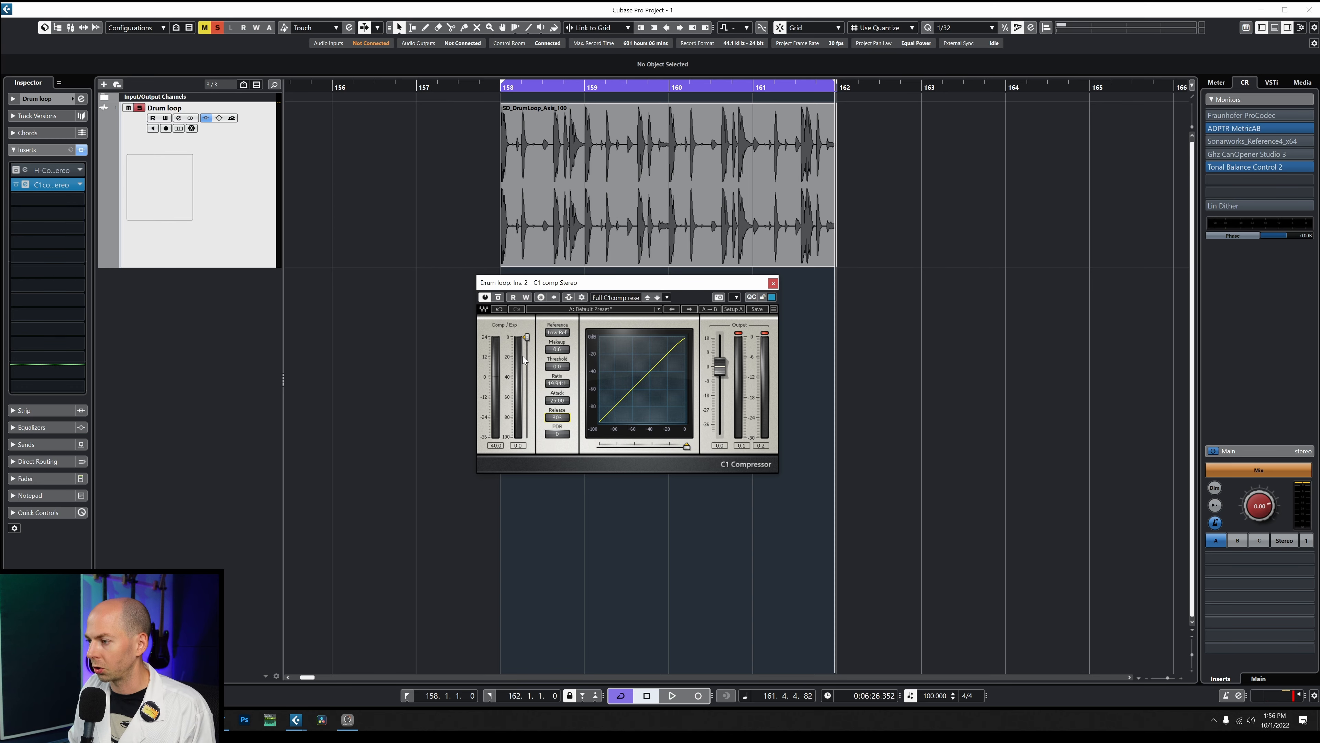
key(space)
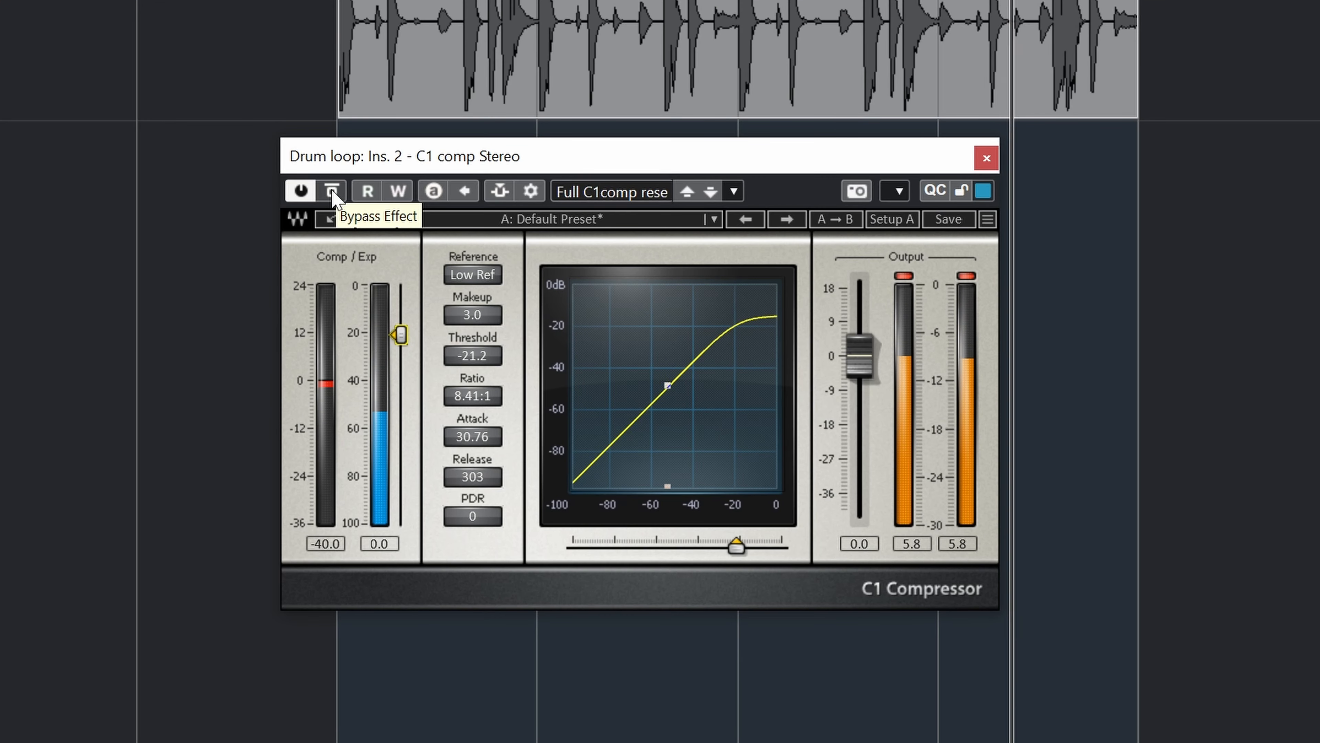
Step: Compare the playing drum loop with the C1 Compressor bypassed and active
click(332, 193)
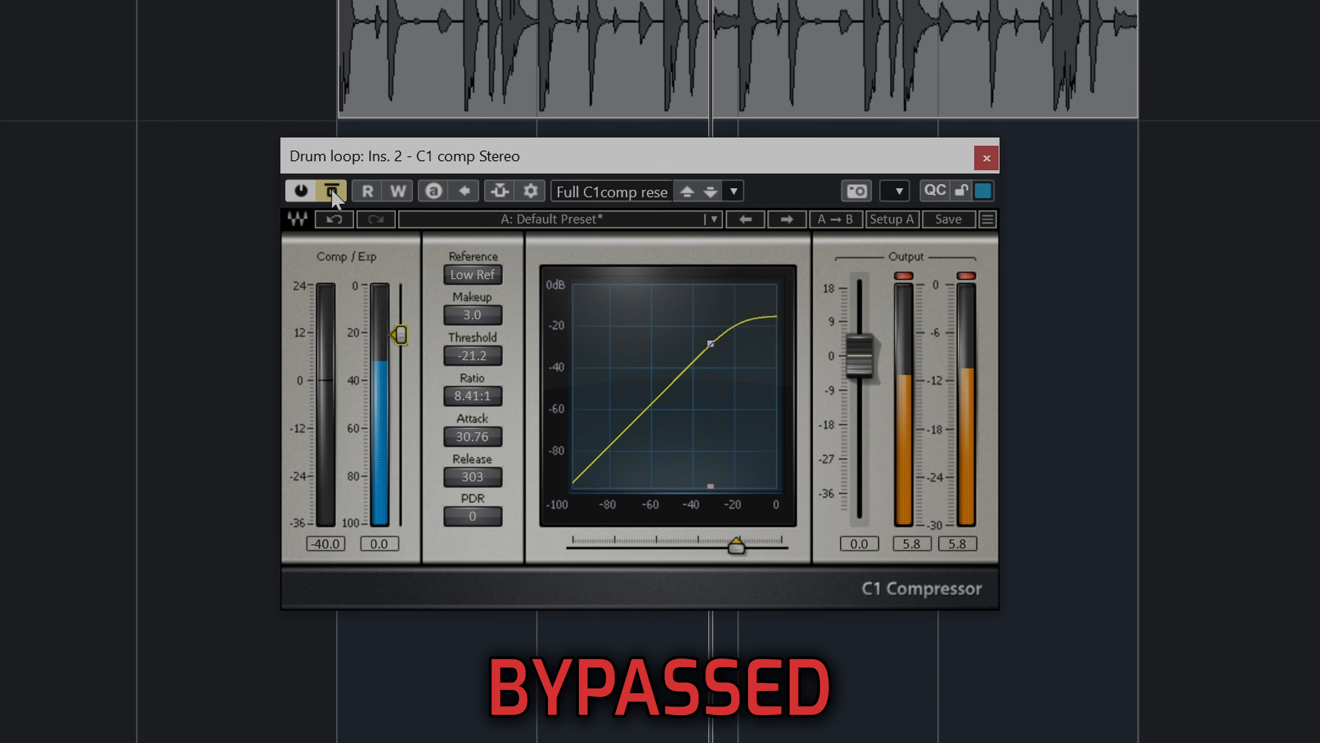
click(332, 192)
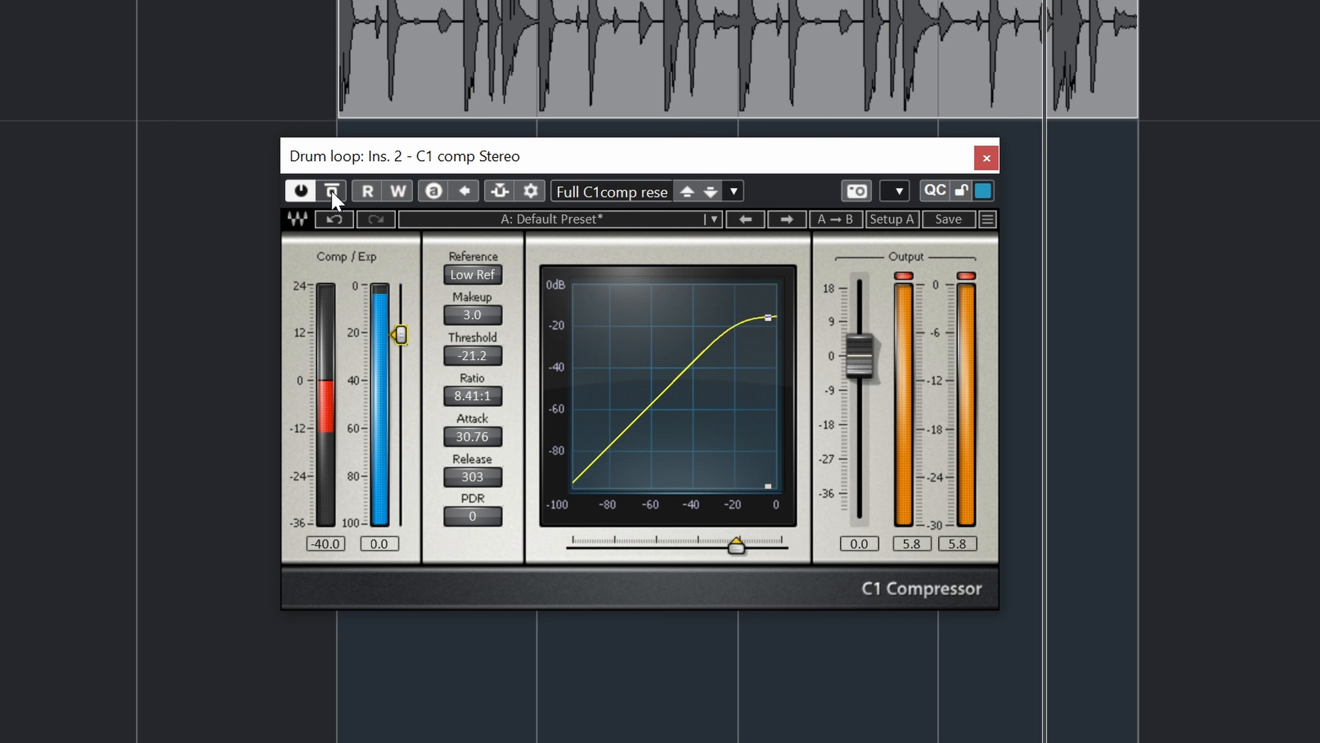
click(332, 192)
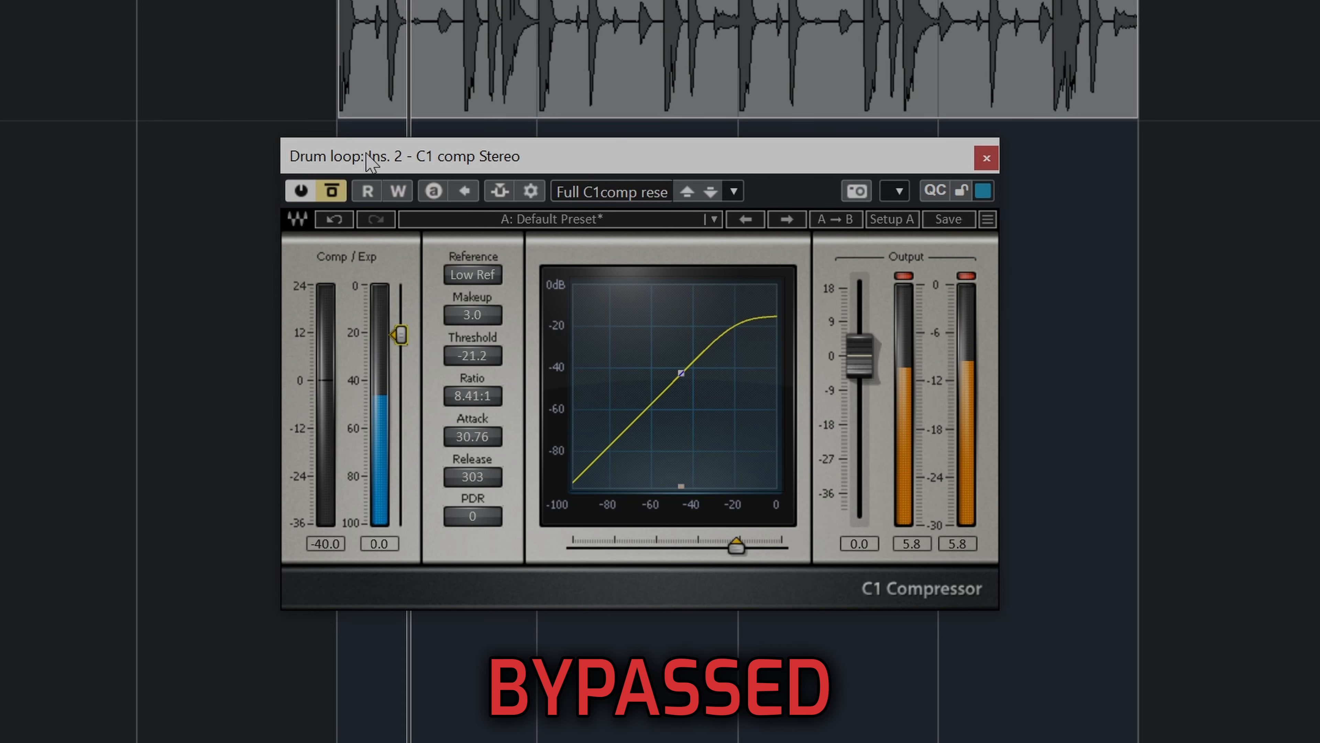
click(333, 192)
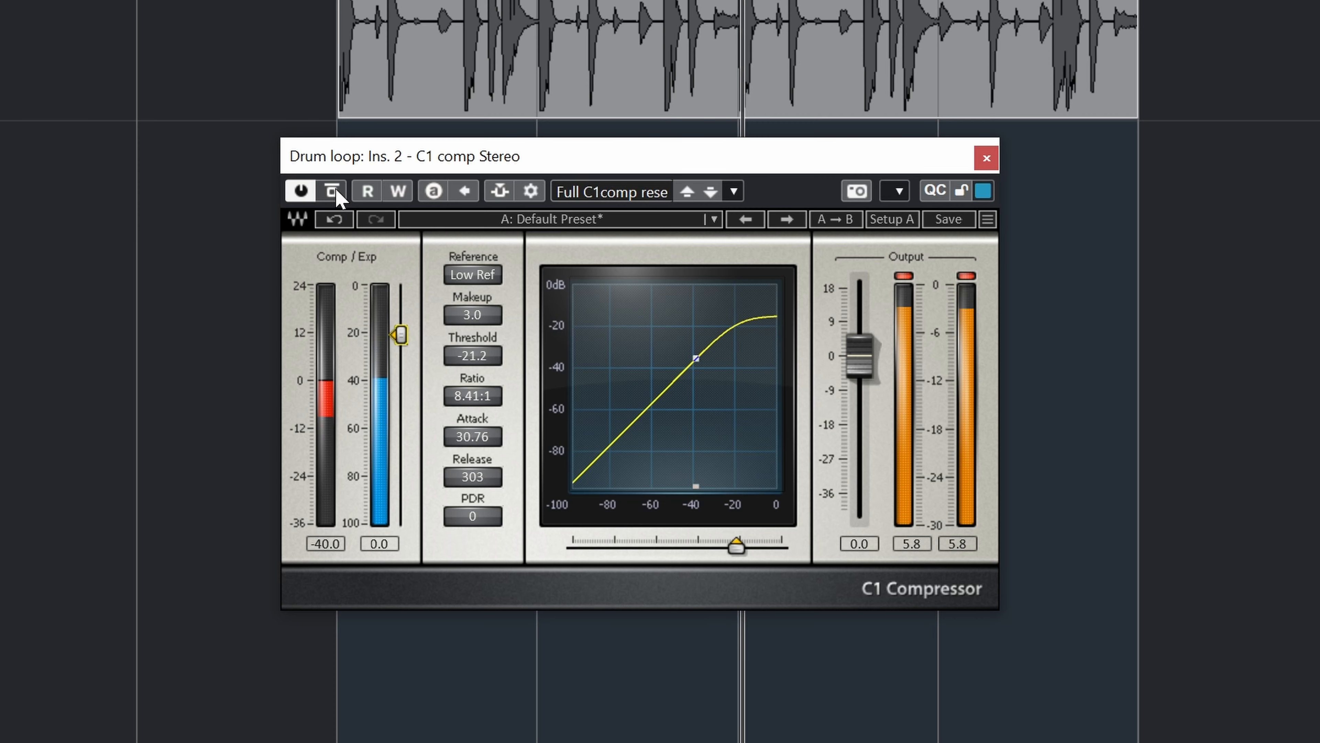
Step: Set the C1 Compressor's attack to 82.78 and makeup to 4.0, comparing against the bypassed sound
drag(478, 441, 477, 390)
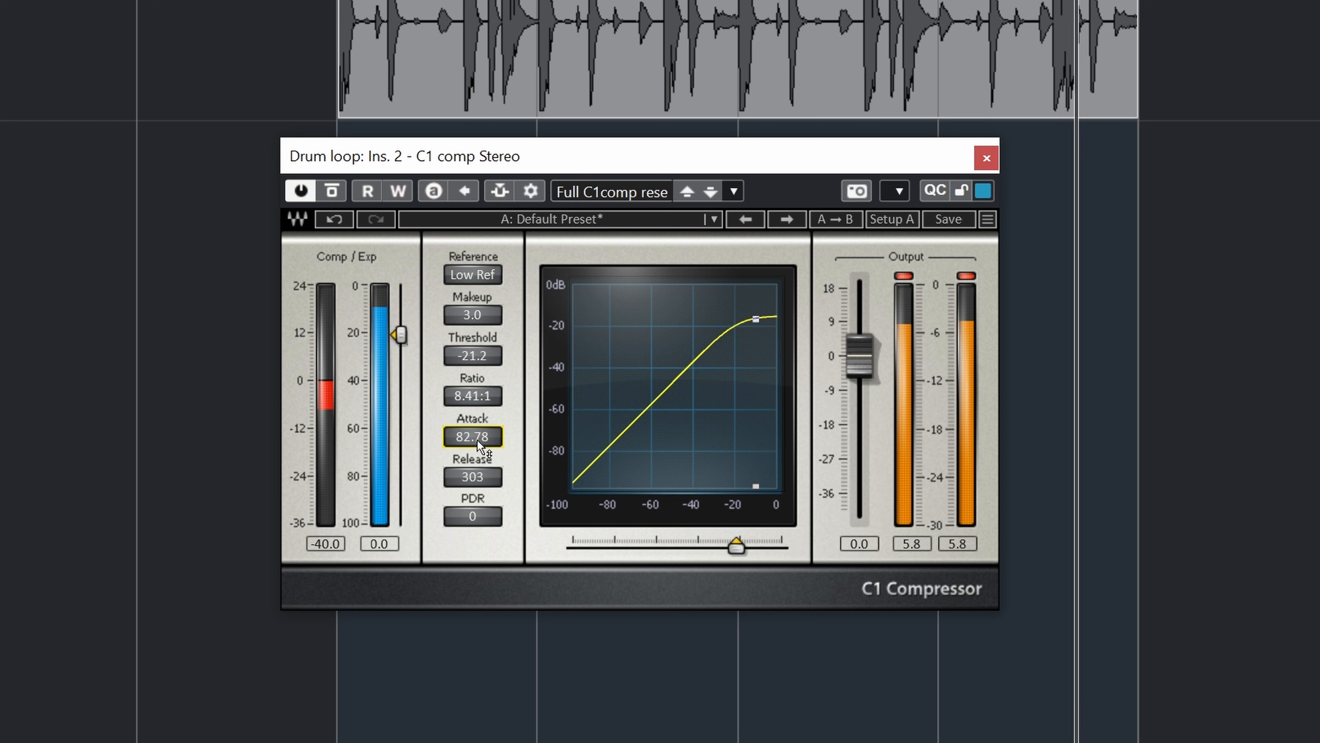
click(332, 191)
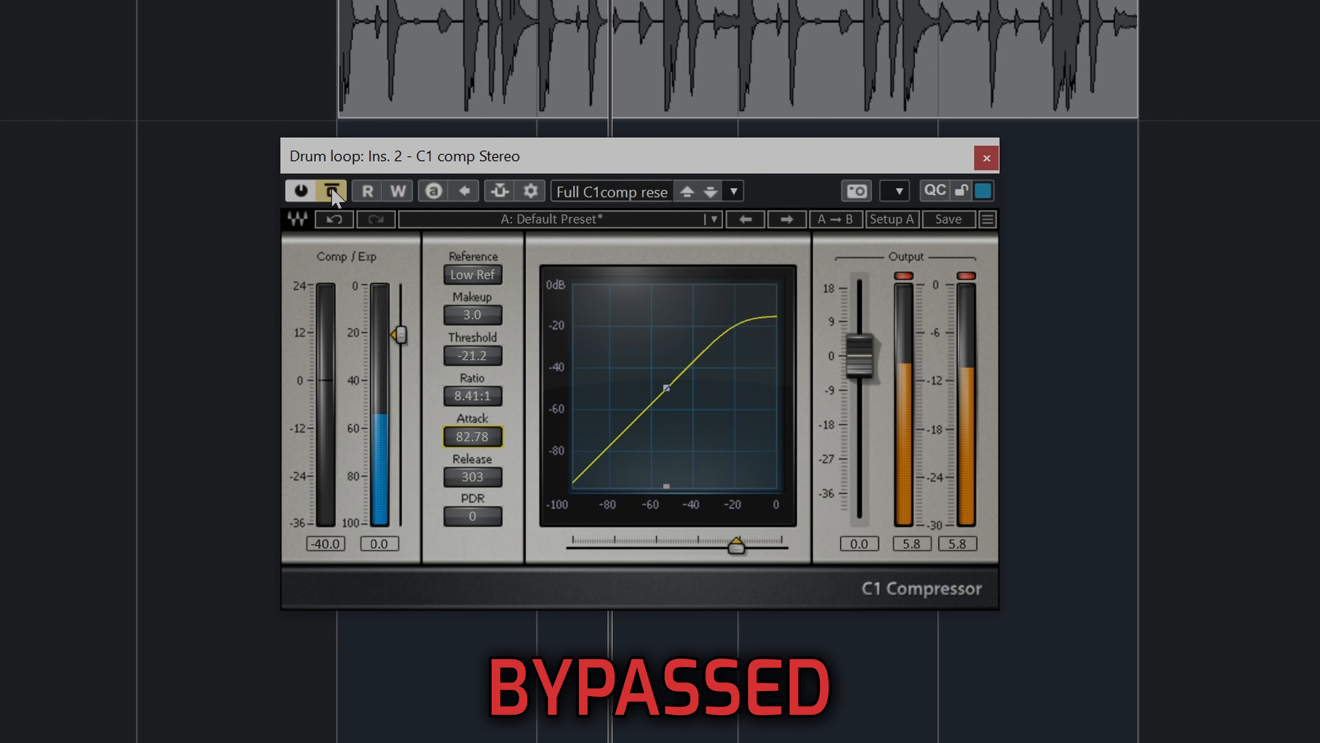
click(332, 192)
drag(478, 320, 478, 312)
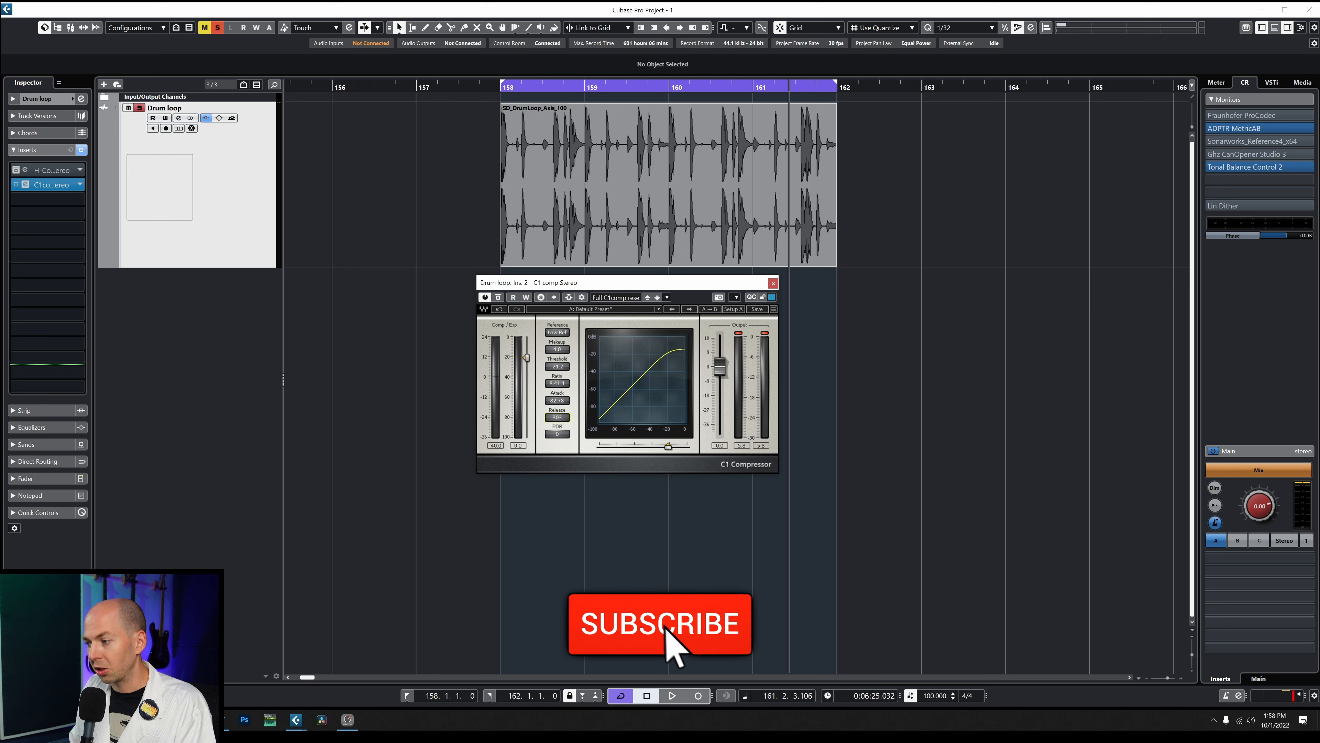
Step: Set the C1 Compressor's release to 600 and restart playback from just before bar 158
double_click(557, 418)
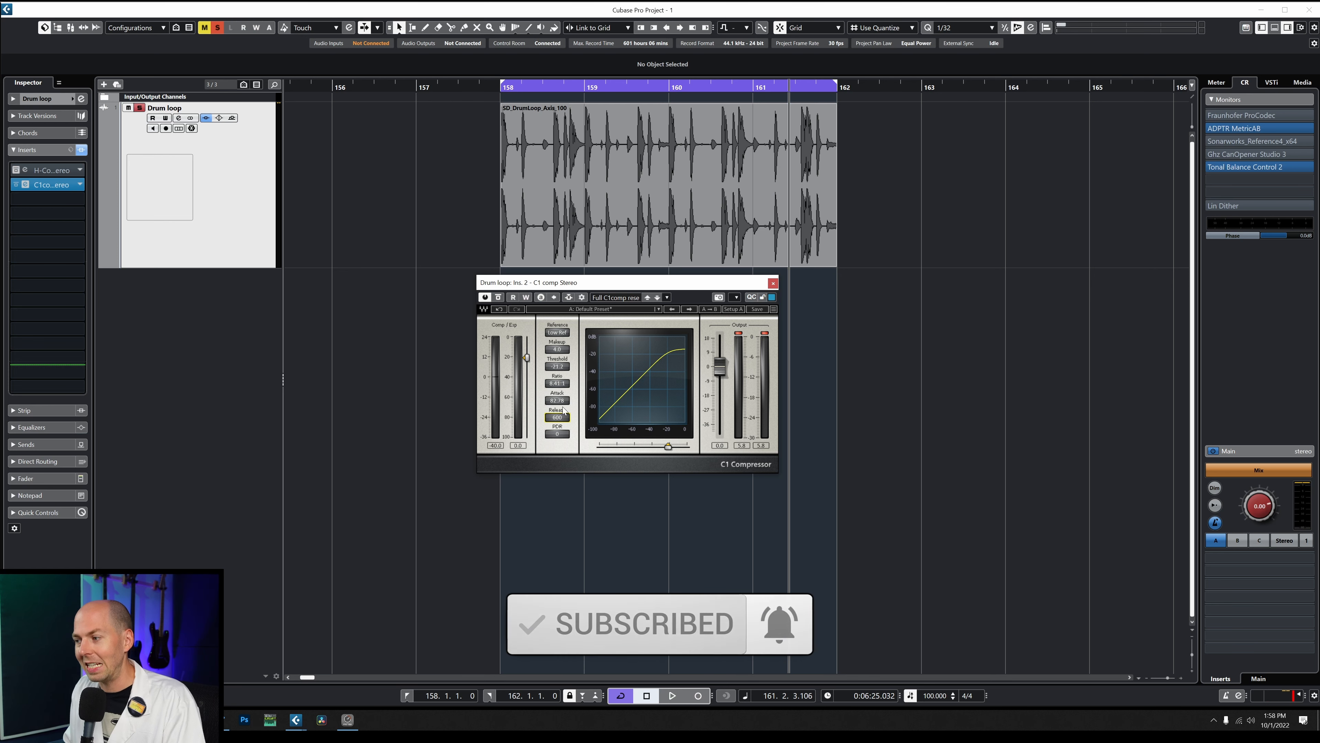
click(496, 90)
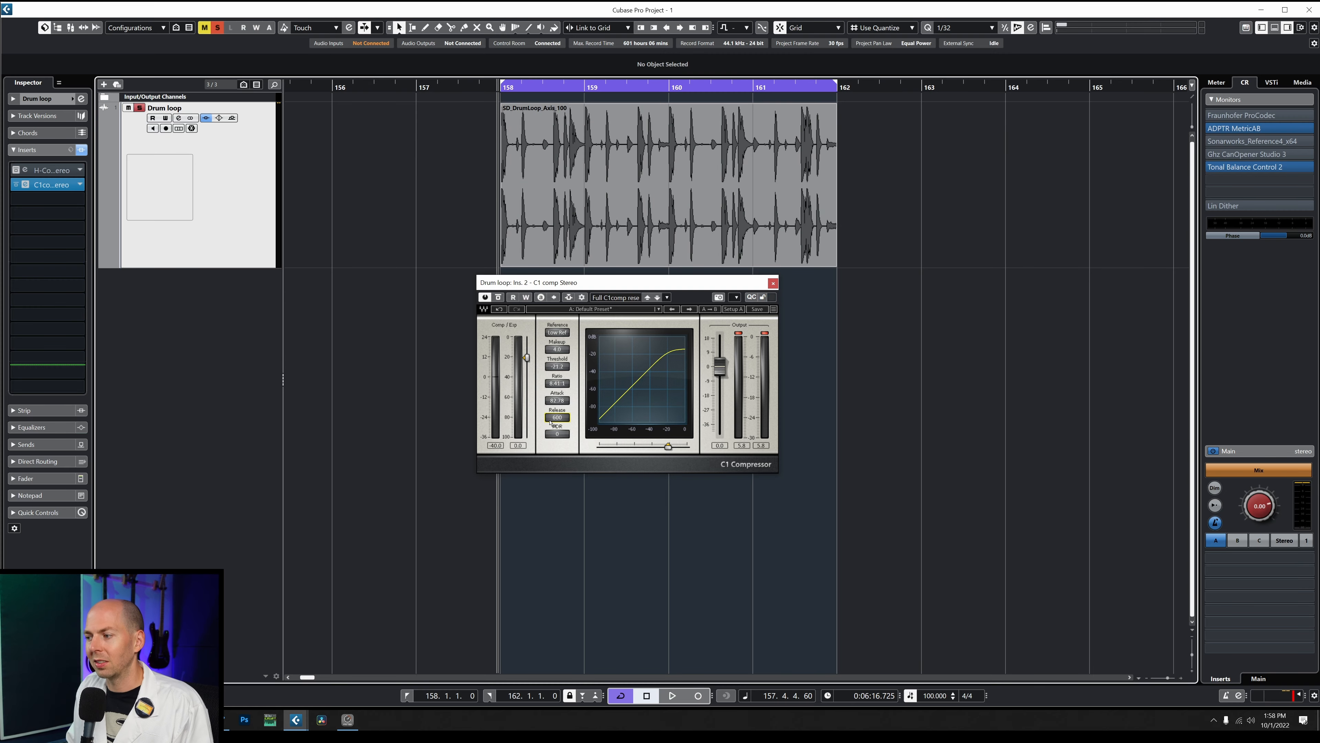
key(space)
Step: Set the threshold to -27.1 and makeup to 6.0, and compare the loop with the compressor bypassed and active
drag(526, 357, 528, 366)
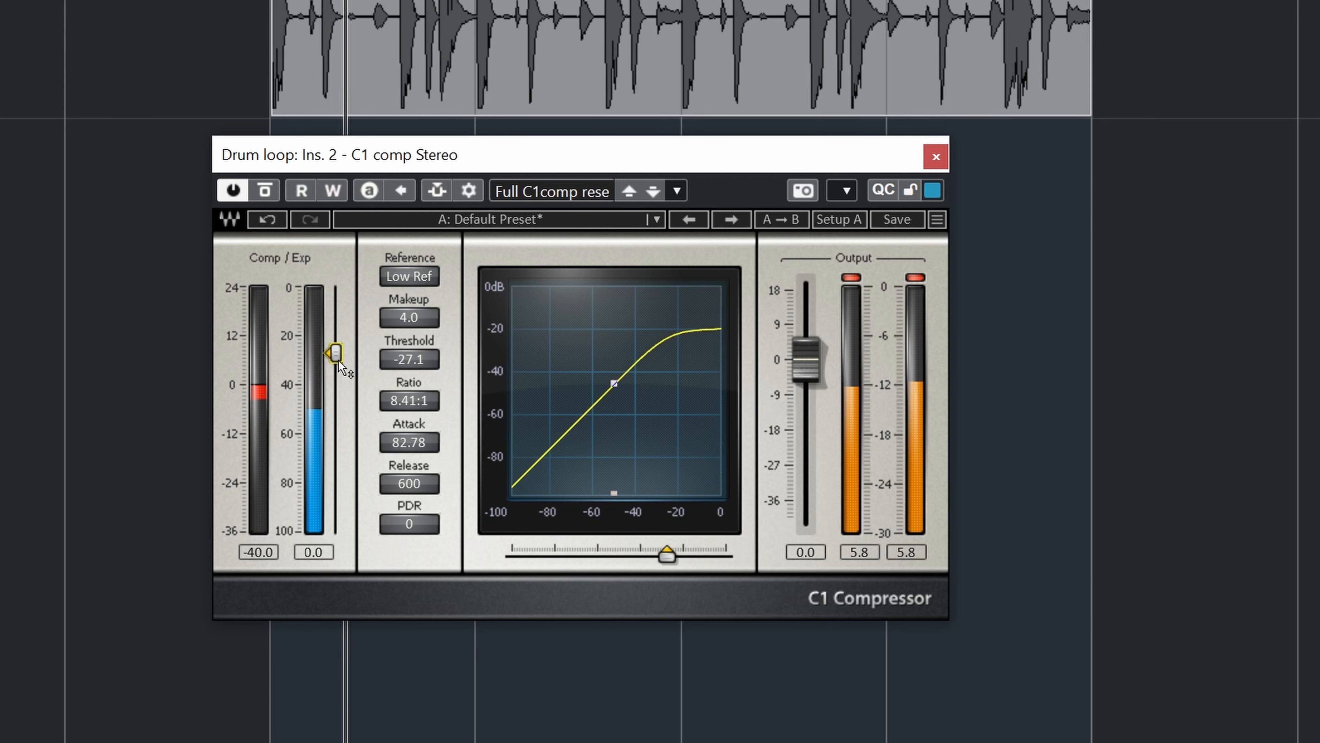
scroll(403, 323, up, 4)
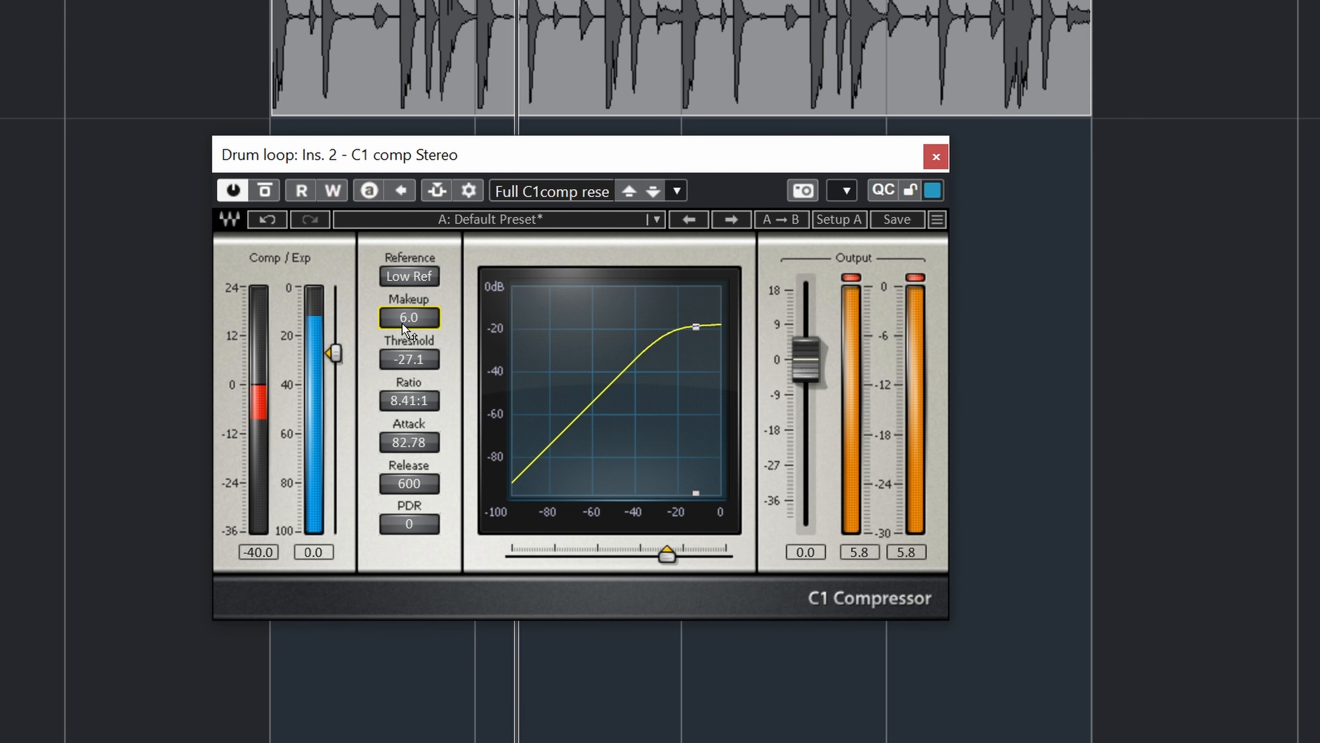
click(265, 191)
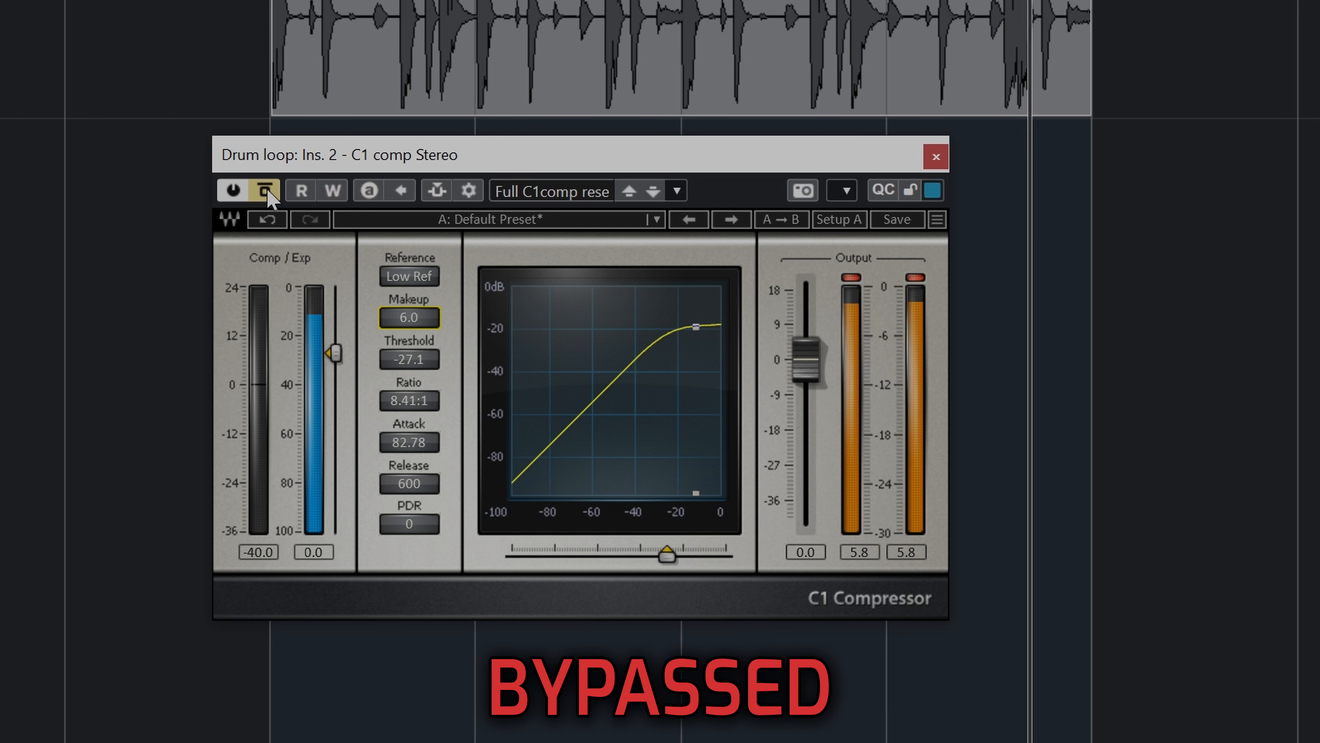
click(266, 191)
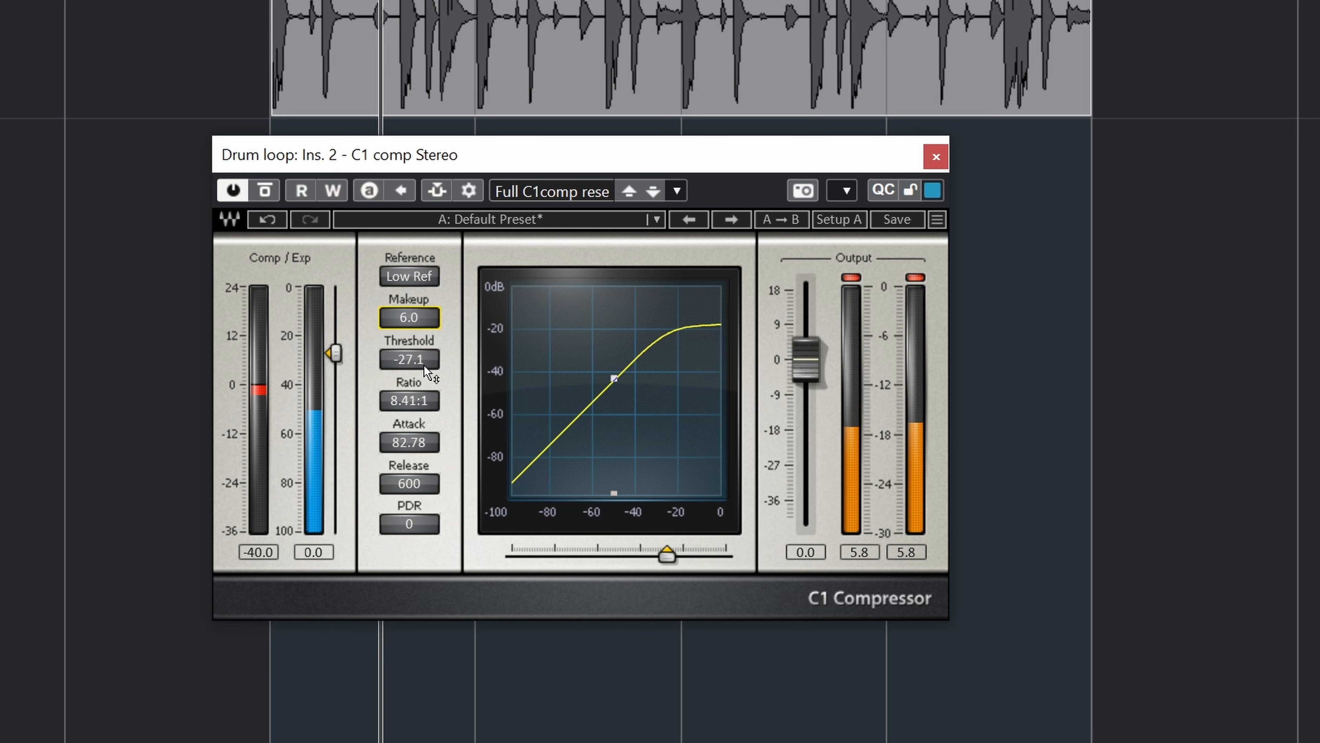
Step: Set the attack to 146.09 and the threshold to -26.3 while auditioning the loop, and stop playback
click(410, 443)
drag(408, 443, 408, 411)
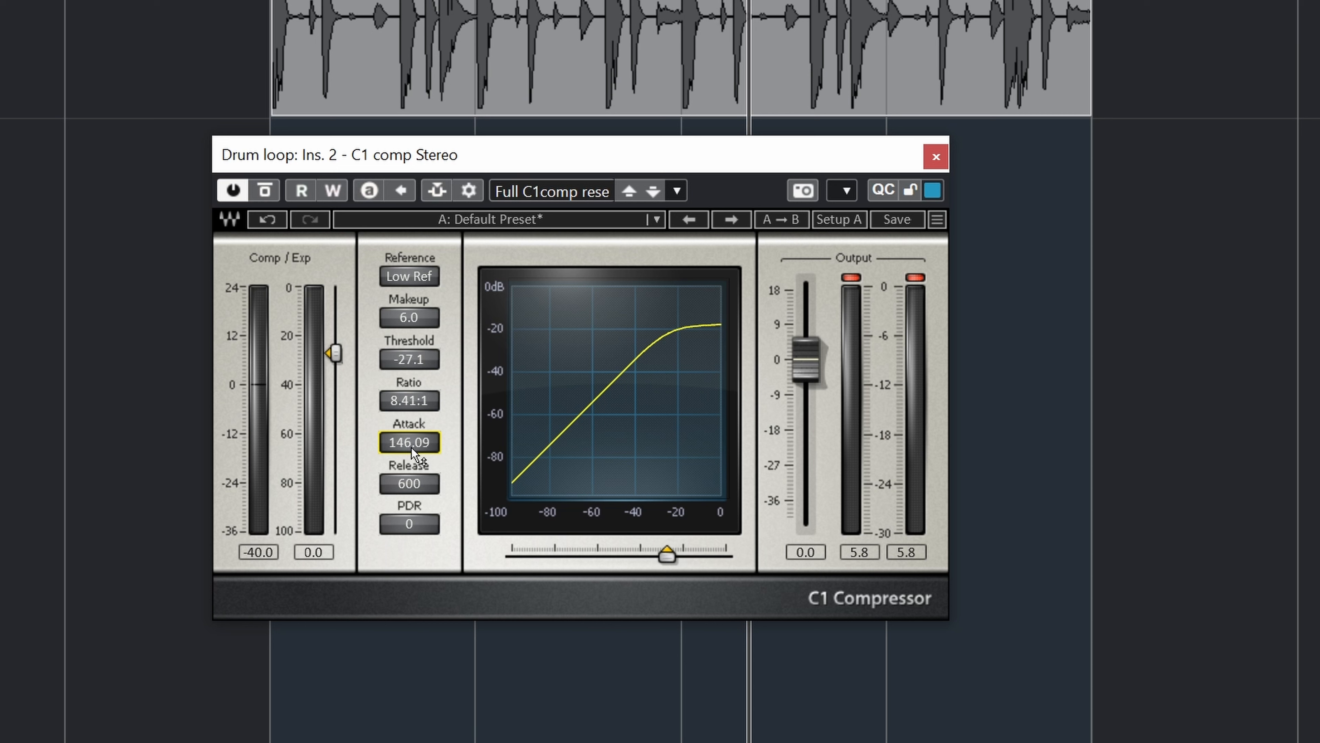
key(space)
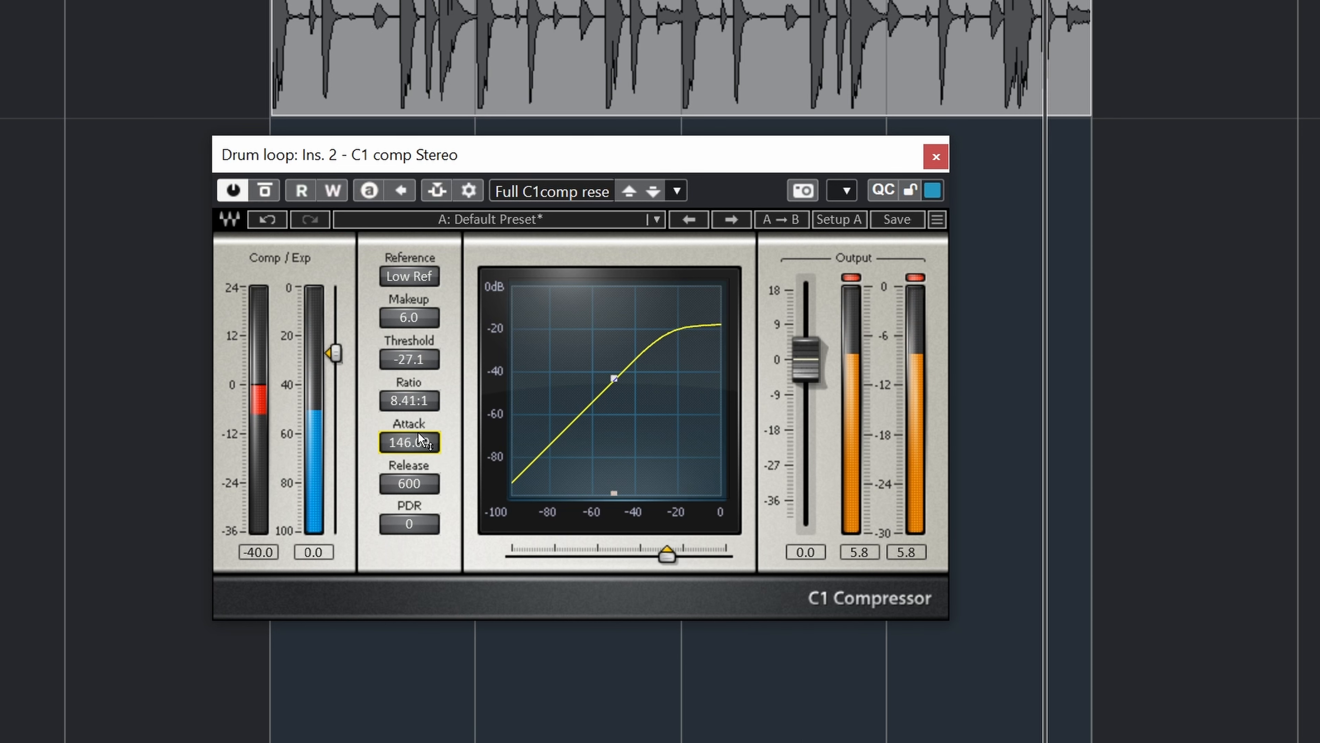
drag(336, 353, 340, 349)
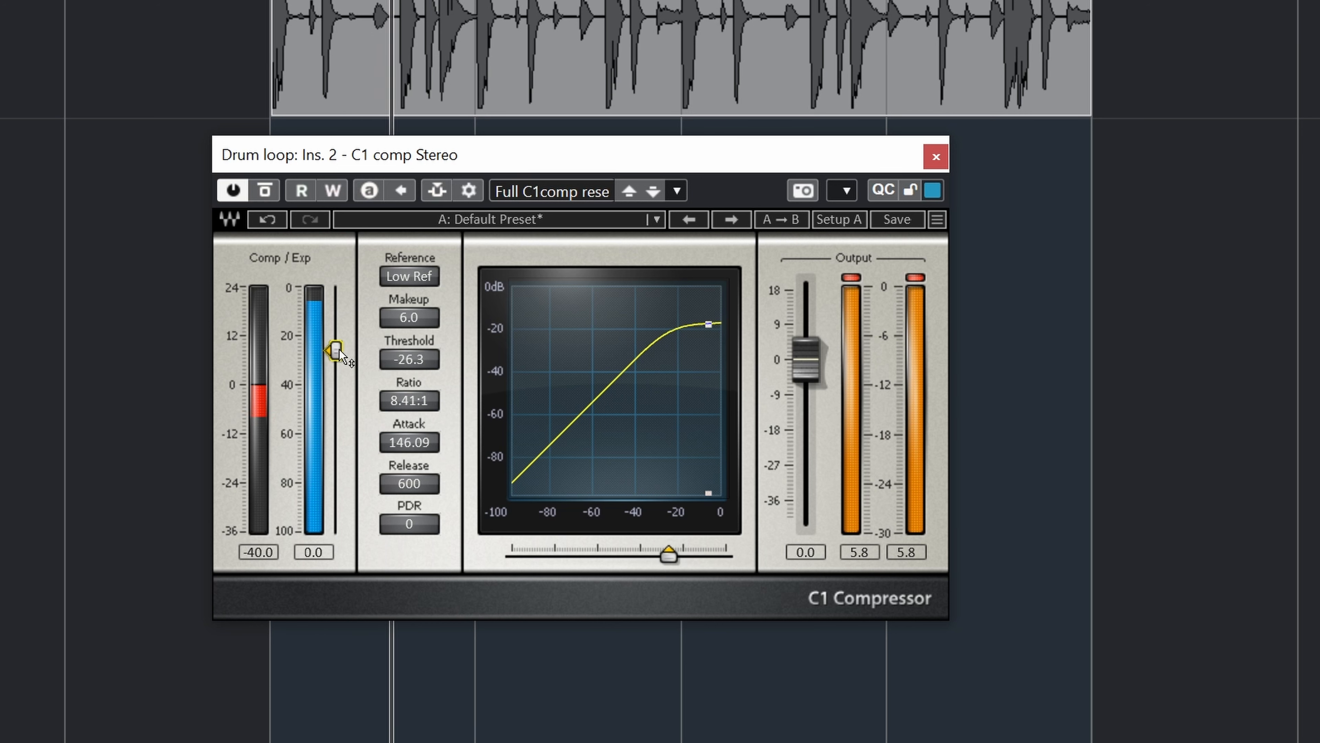
key(space)
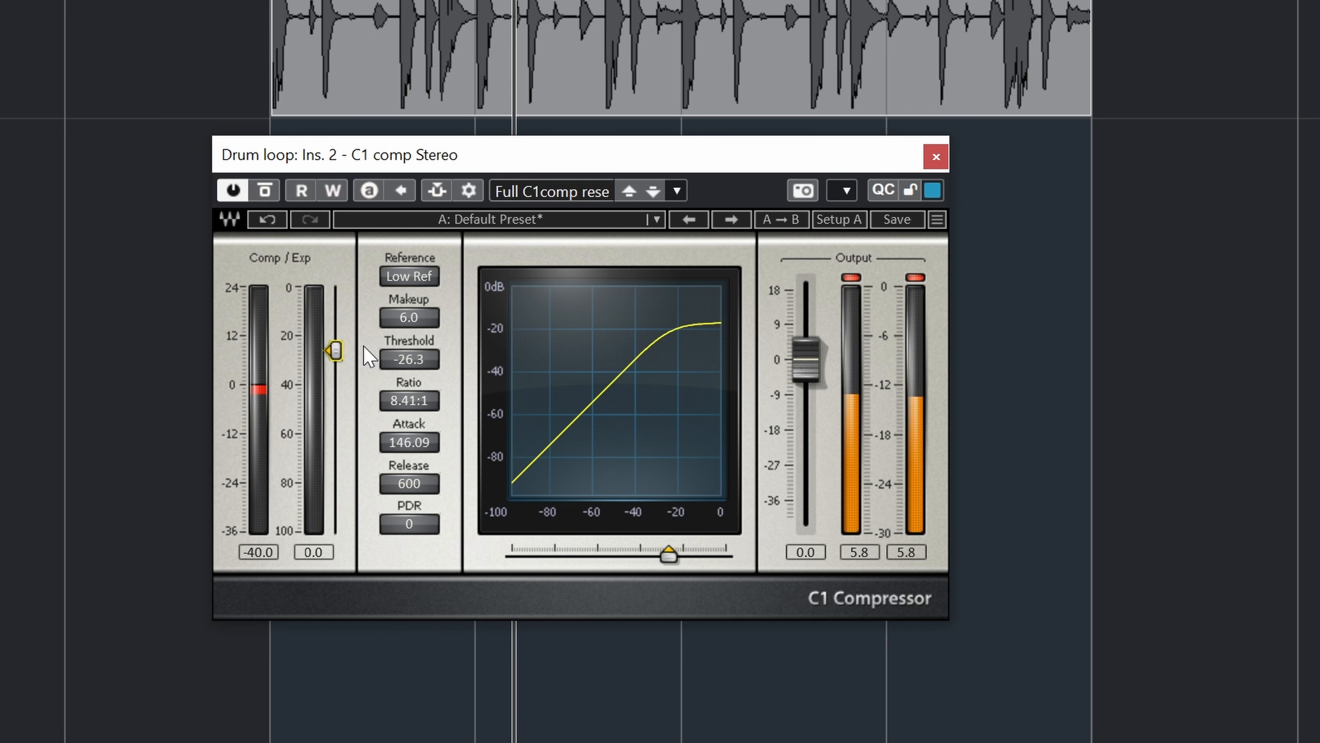